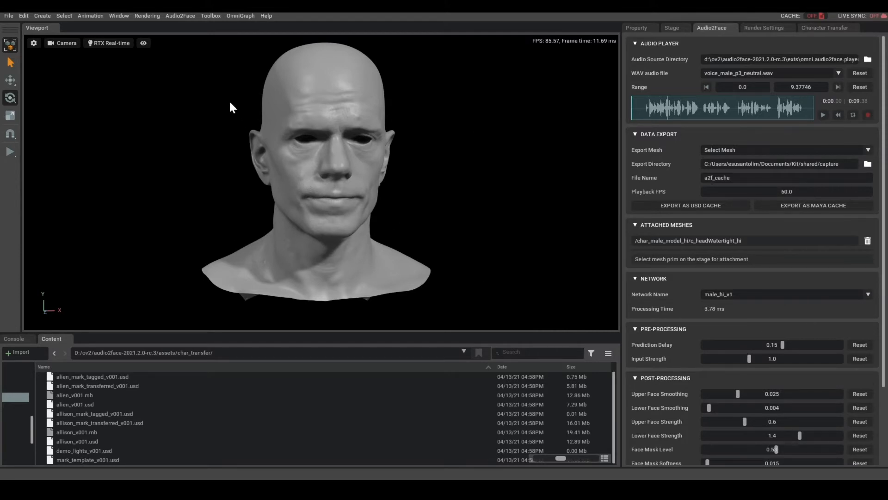
Reset the Audio2Face demo scene and review the Audio2Face settings from the audio player down to the emotion options
{"action": "left_click", "coordinate": [175, 17]}
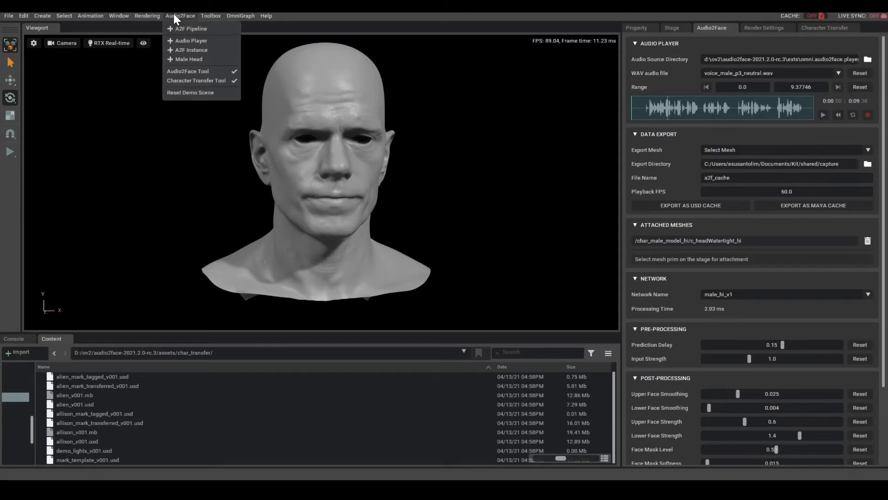
{"action": "left_click", "coordinate": [208, 93]}
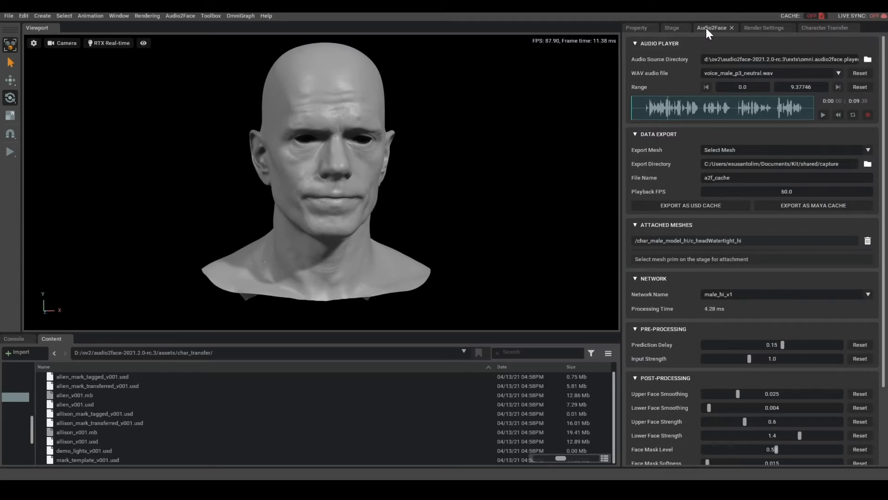
{"action": "scroll", "coordinate": [794, 273], "scroll_direction": "down", "scroll_amount": 3}
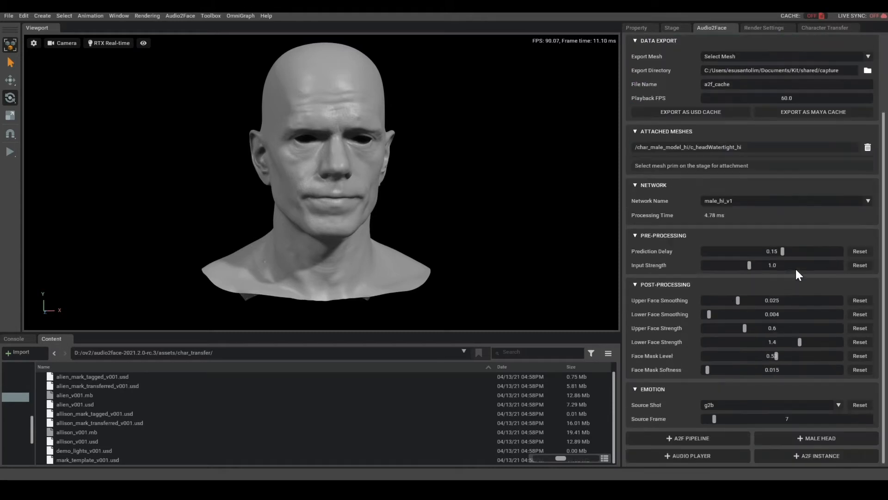
{"action": "scroll", "coordinate": [828, 367], "scroll_direction": "up", "scroll_amount": 3}
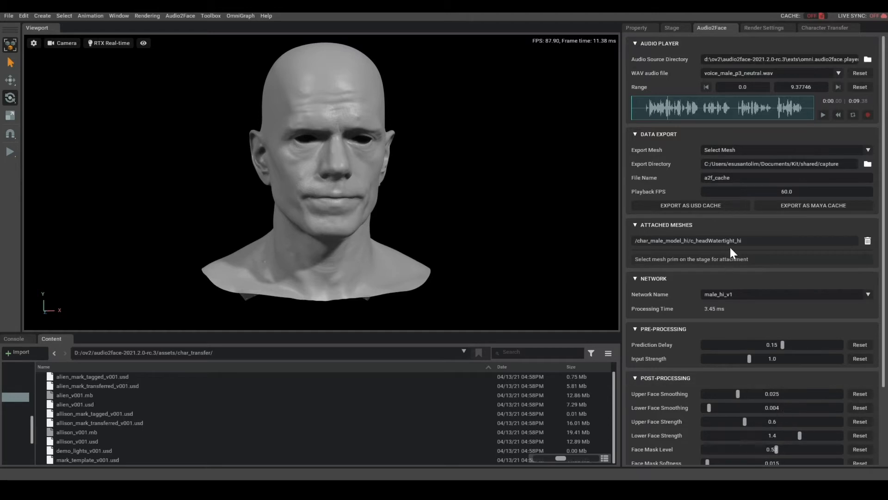
Show the Character Transfer tools, widen the content browser's folder tree and check the console log before returning to the files
{"action": "left_click", "coordinate": [824, 28]}
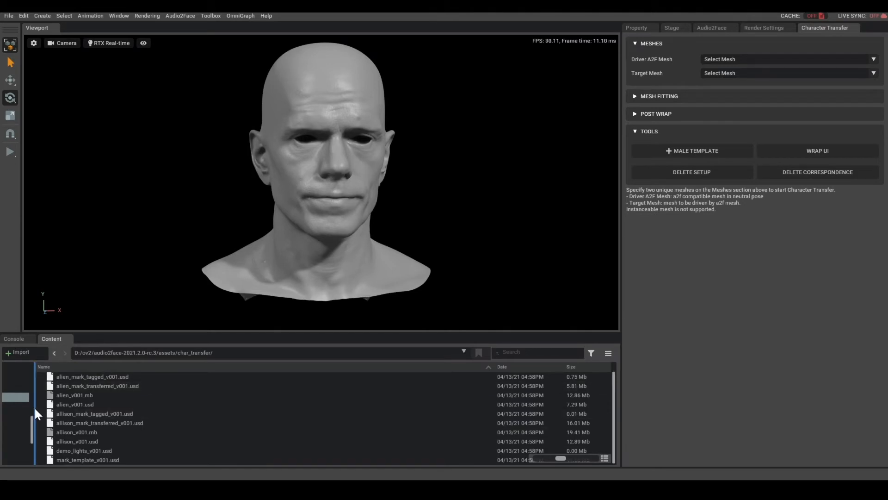
{"action": "left_click_drag", "start_coordinate": [34, 408], "coordinate": [64, 418]}
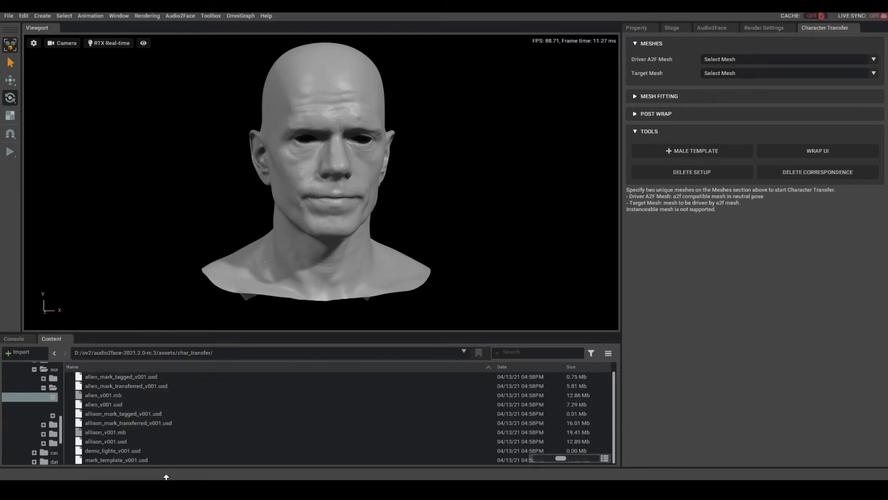
{"action": "left_click", "coordinate": [18, 338]}
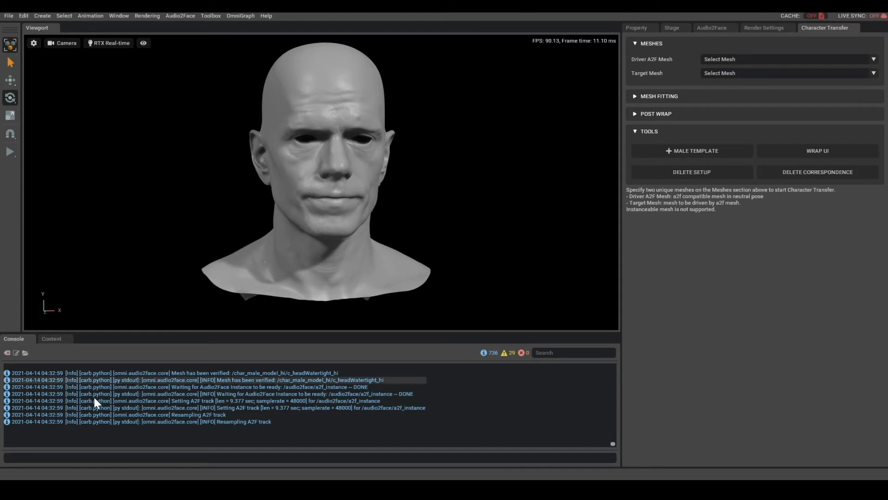
{"action": "left_click", "coordinate": [52, 338]}
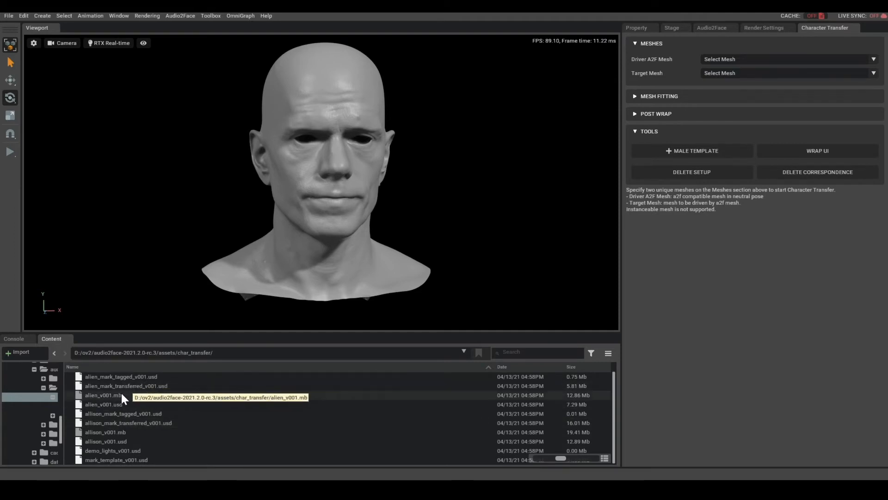
Open alien_v001.usd from the char_transfer folder without saving the demo scene
{"action": "left_click", "coordinate": [102, 406]}
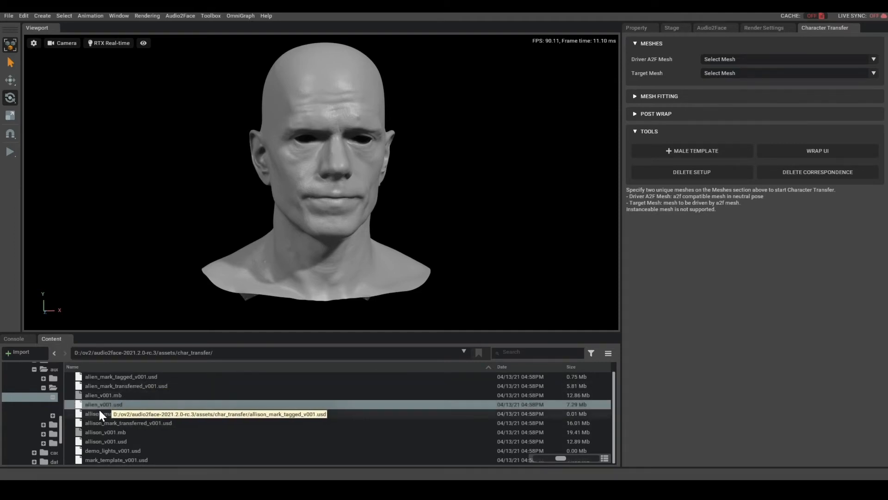
{"action": "double_click", "coordinate": [108, 404]}
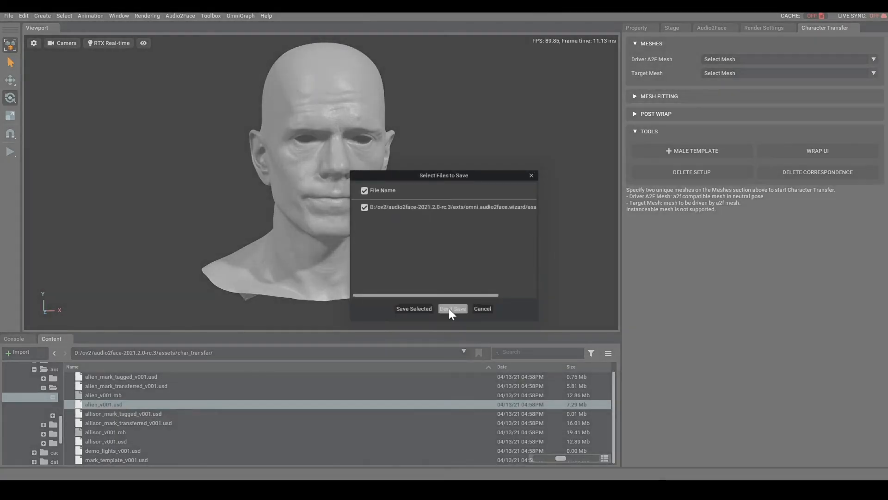
{"action": "left_click", "coordinate": [450, 309]}
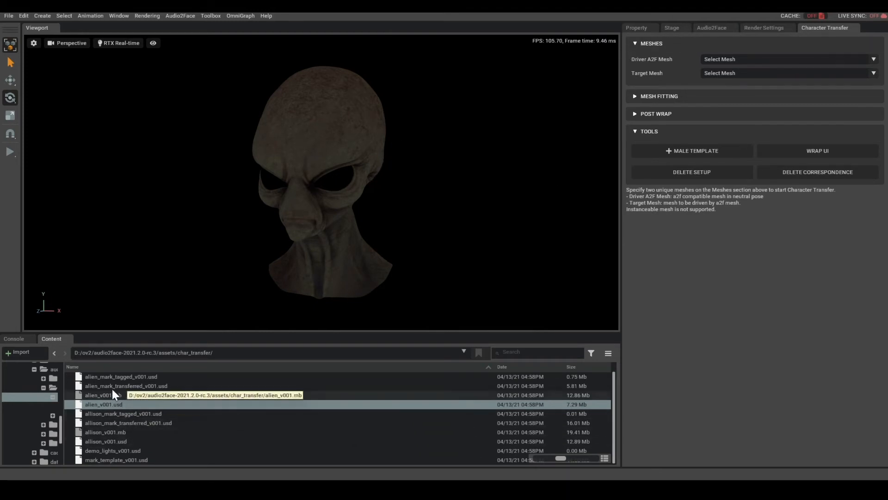
Open allison_v001.usd without saving the alien scene, and add demo_lights_v001.usd to its stage to light the head
{"action": "double_click", "coordinate": [120, 442]}
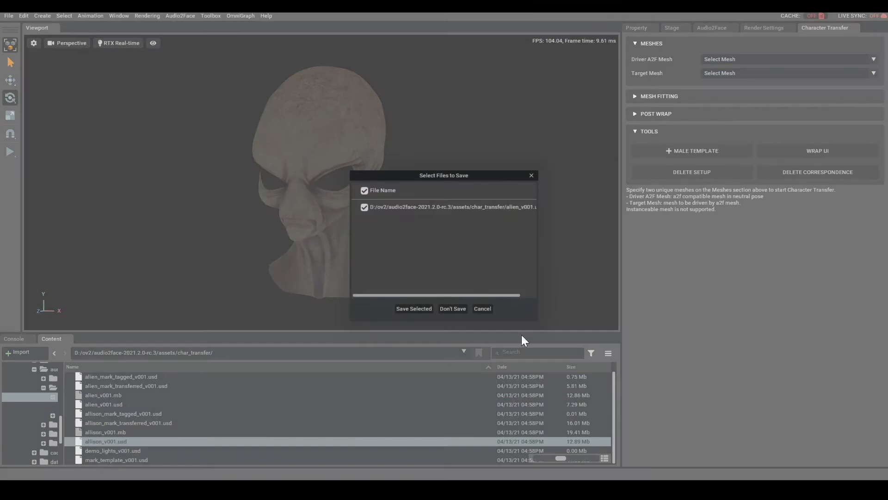
{"action": "left_click", "coordinate": [451, 308]}
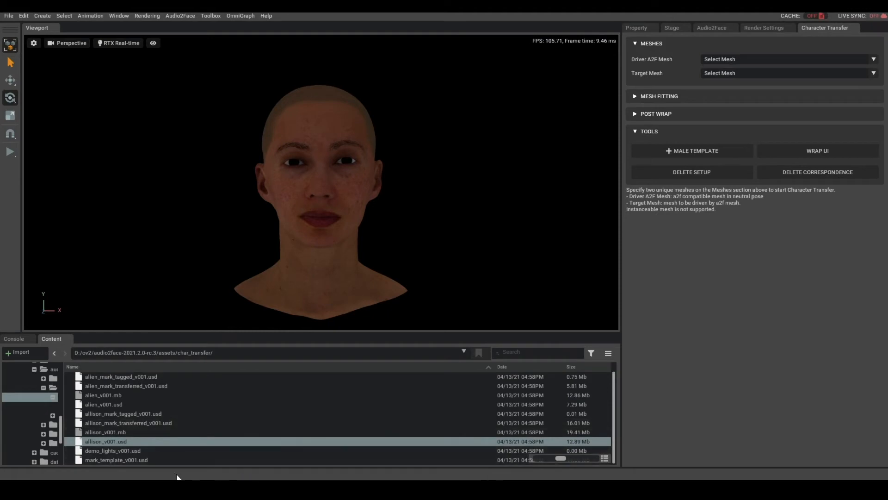
{"action": "left_click", "coordinate": [109, 450]}
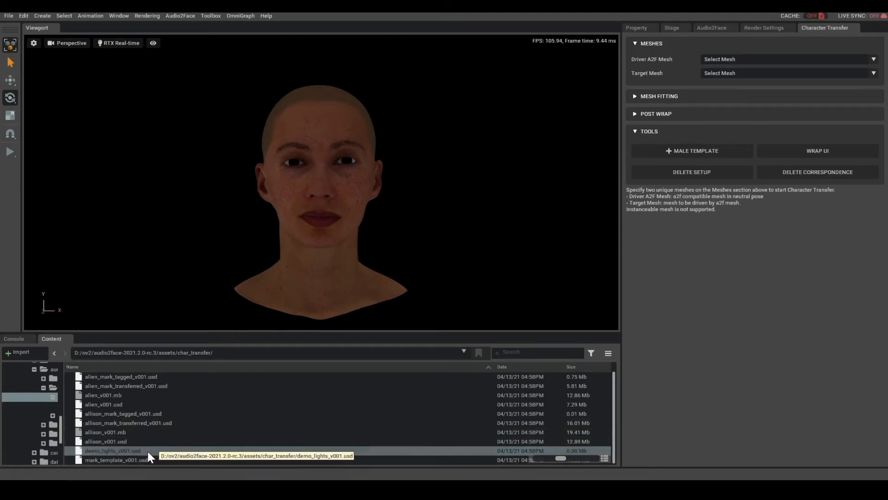
{"action": "left_click", "coordinate": [673, 28]}
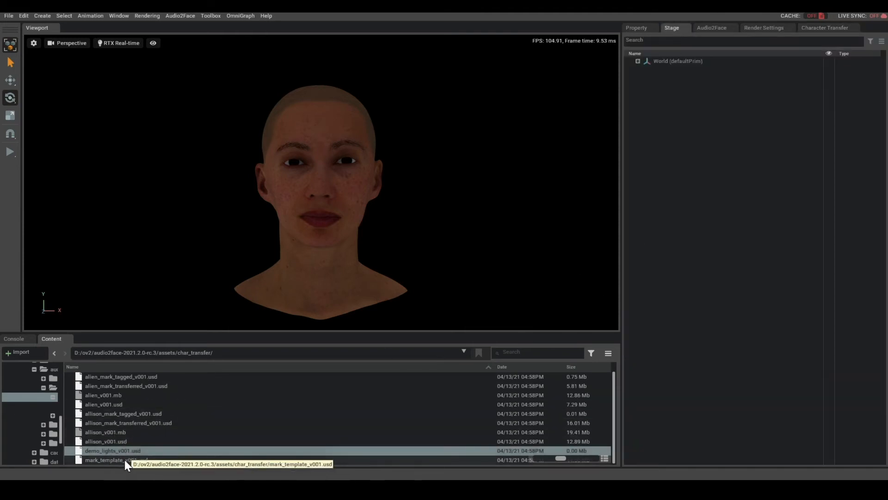
{"action": "left_click_drag", "start_coordinate": [123, 451], "coordinate": [715, 134]}
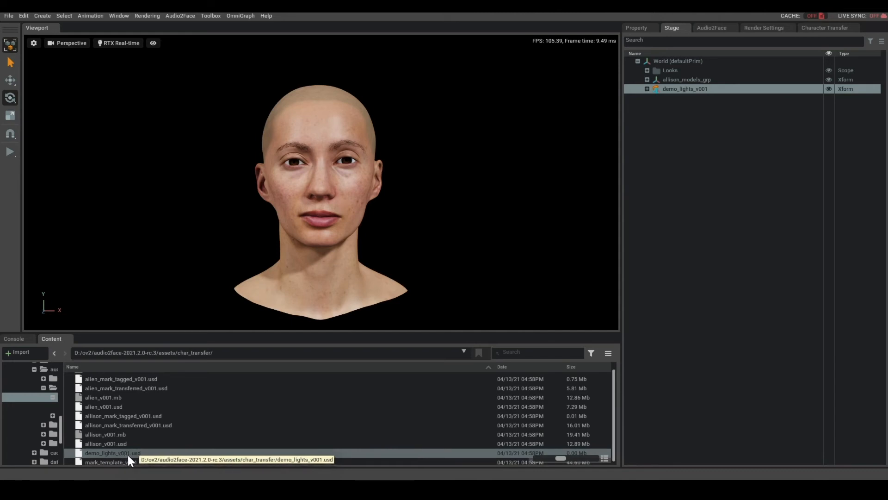
{"action": "left_click", "coordinate": [153, 452]}
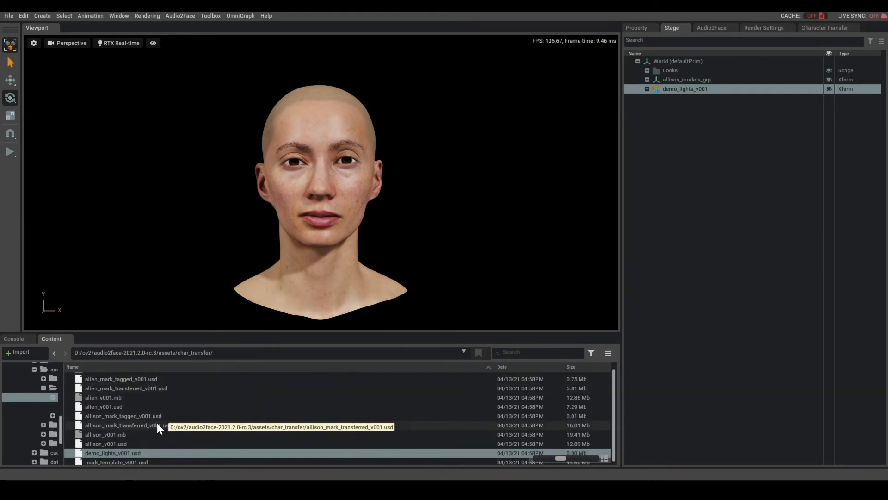
View the correspondence points in alien_mark_tagged_v001.usd and allison_mark_tagged_v001.usd, opening each without saving the previous scene
{"action": "scroll", "coordinate": [148, 392], "scroll_direction": "up", "scroll_amount": 1}
{"action": "left_click", "coordinate": [138, 387]}
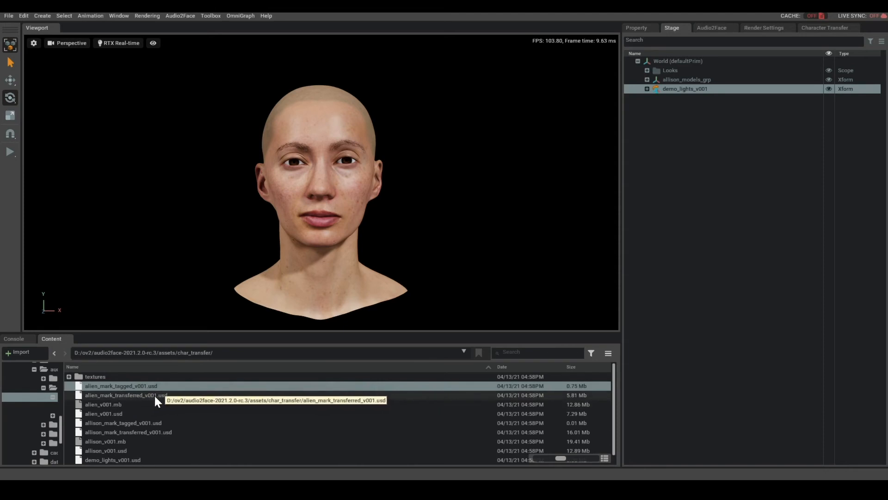
{"action": "double_click", "coordinate": [135, 387]}
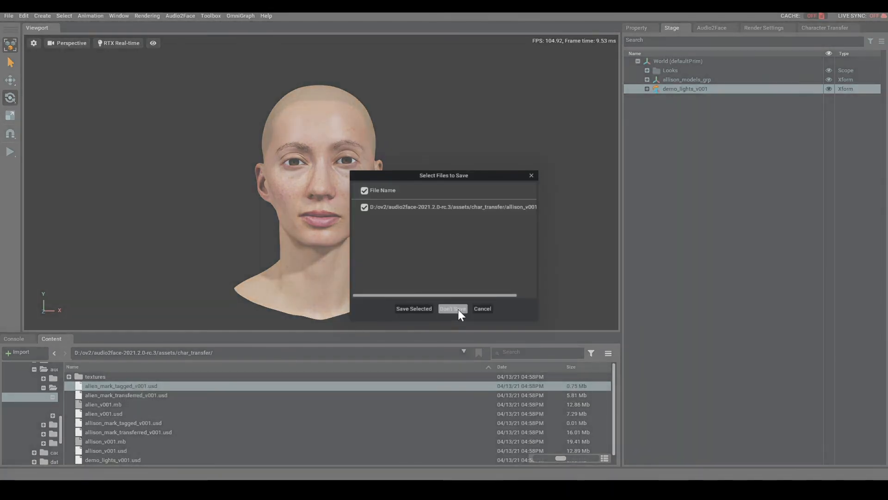
{"action": "left_click", "coordinate": [455, 308]}
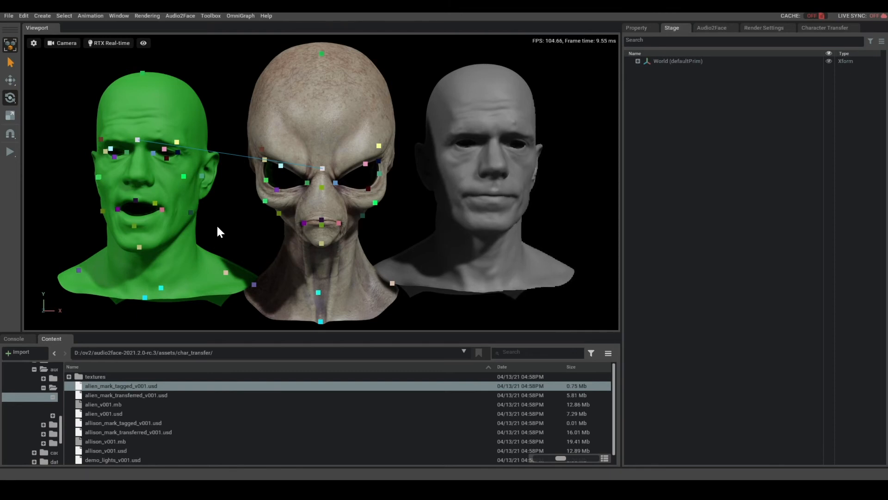
{"action": "double_click", "coordinate": [137, 423]}
{"action": "left_click", "coordinate": [451, 309]}
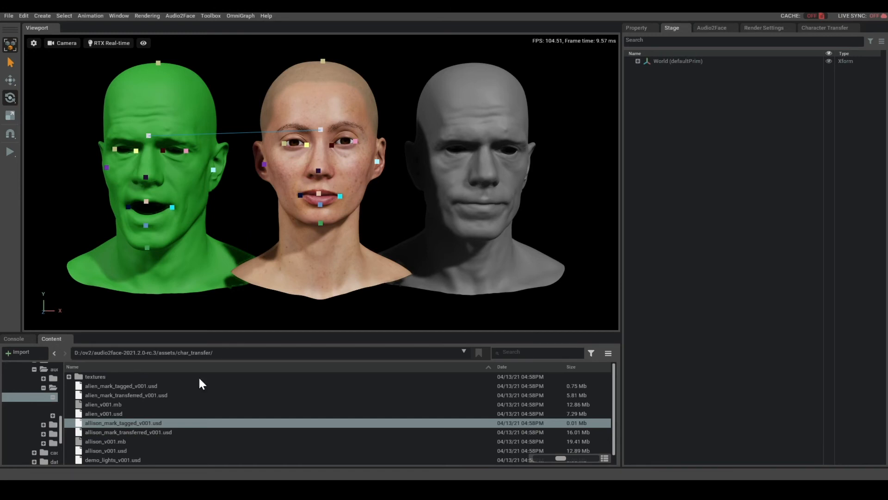
Open alien_mark_transferred_v001.usd without saving the previous scene and scrub the audio track to preview the alien's facial animation
{"action": "double_click", "coordinate": [140, 396]}
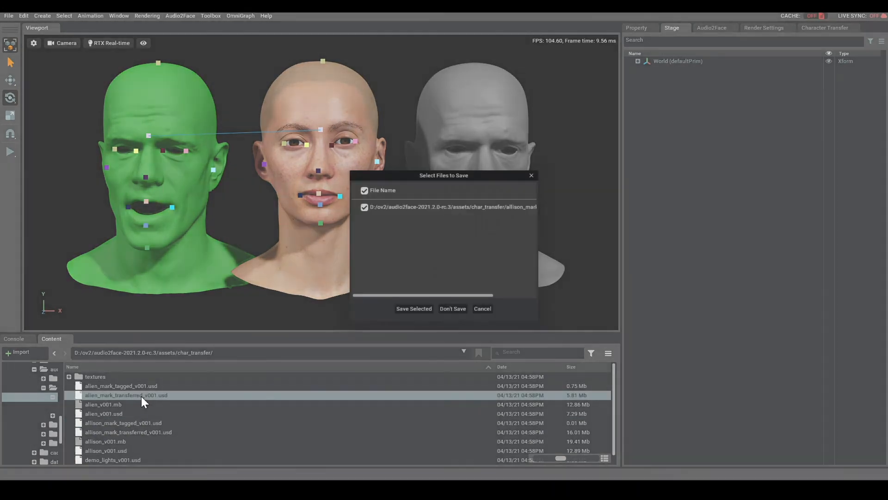
{"action": "left_click", "coordinate": [453, 308]}
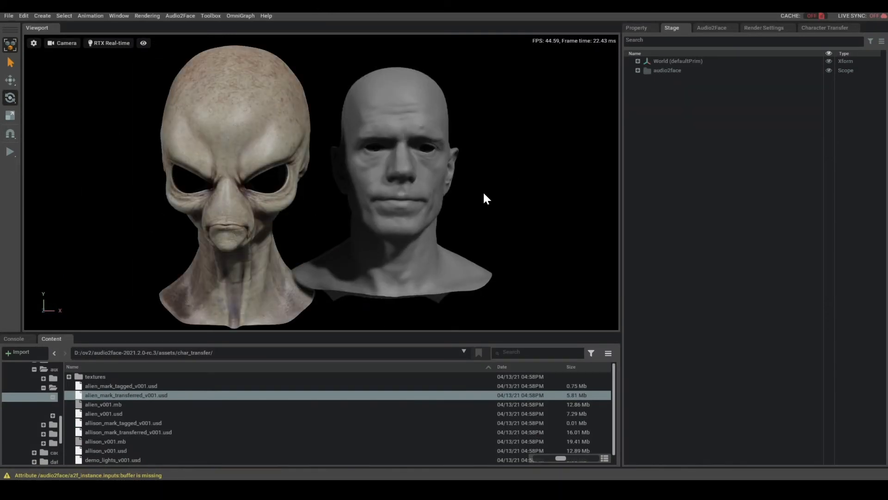
{"action": "left_click", "coordinate": [713, 28]}
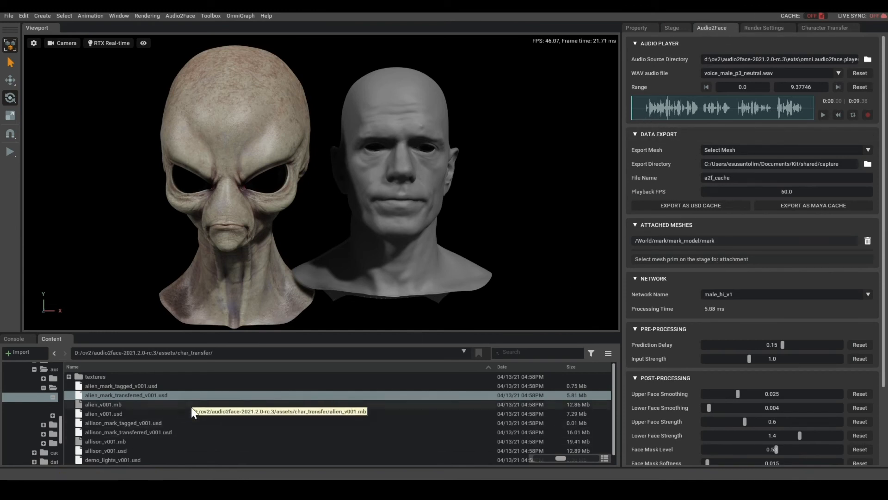
{"action": "mouse_move", "coordinate": [685, 109]}
{"action": "left_mouse_down"}
{"action": "mouse_move", "coordinate": [722, 110]}
{"action": "mouse_move", "coordinate": [700, 115]}
{"action": "left_mouse_up"}
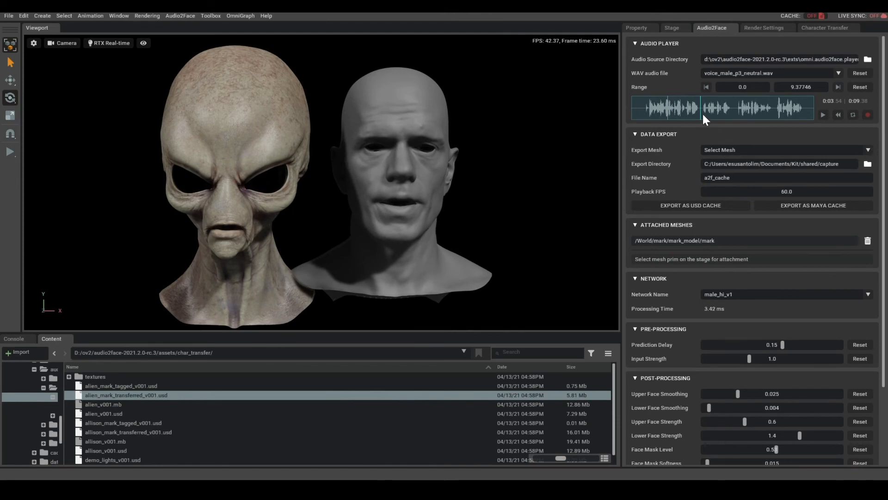
{"action": "left_click", "coordinate": [679, 110]}
Open allison_mark_transferred_v001.usd without saving the alien scene and scrub the start of its audio track
{"action": "double_click", "coordinate": [131, 432]}
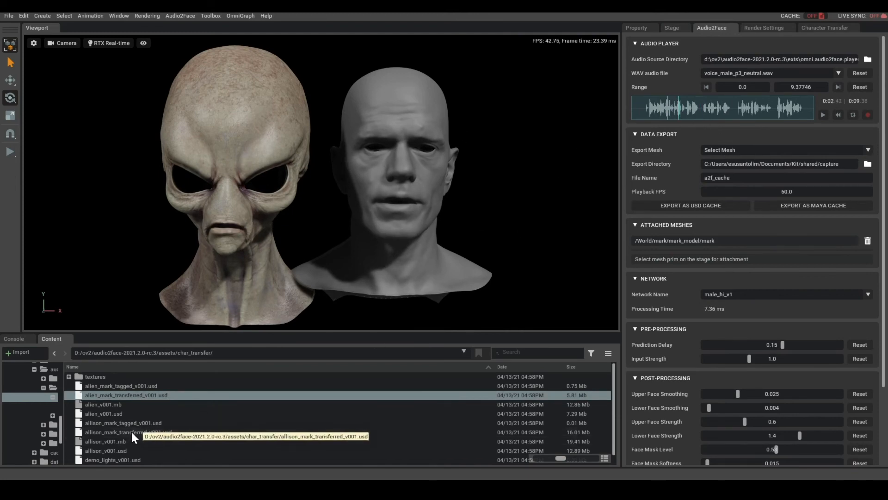
{"action": "left_click", "coordinate": [457, 308]}
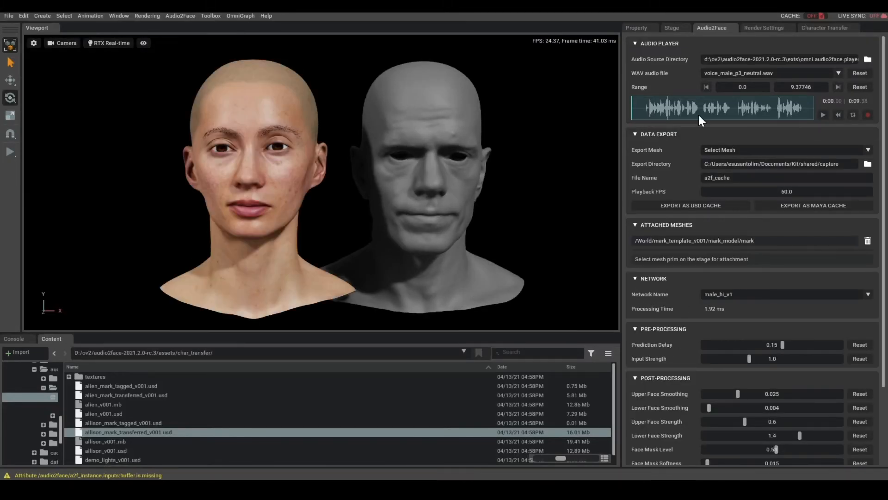
{"action": "mouse_move", "coordinate": [644, 112]}
{"action": "left_mouse_down"}
{"action": "mouse_move", "coordinate": [709, 113]}
{"action": "mouse_move", "coordinate": [659, 118]}
{"action": "left_mouse_up"}
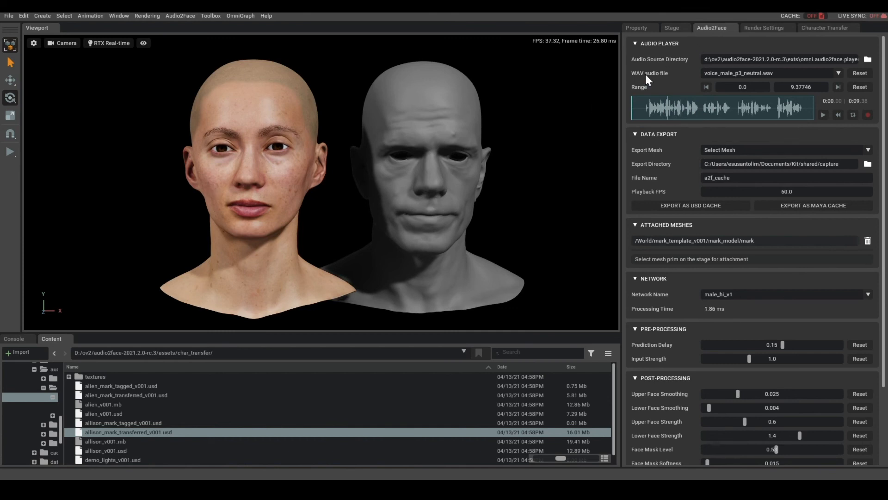
Select the female head mesh and examine the stage hierarchy of its brow meshes, expanding c_brows_mid and l_brow_mid
{"action": "left_click", "coordinate": [671, 27]}
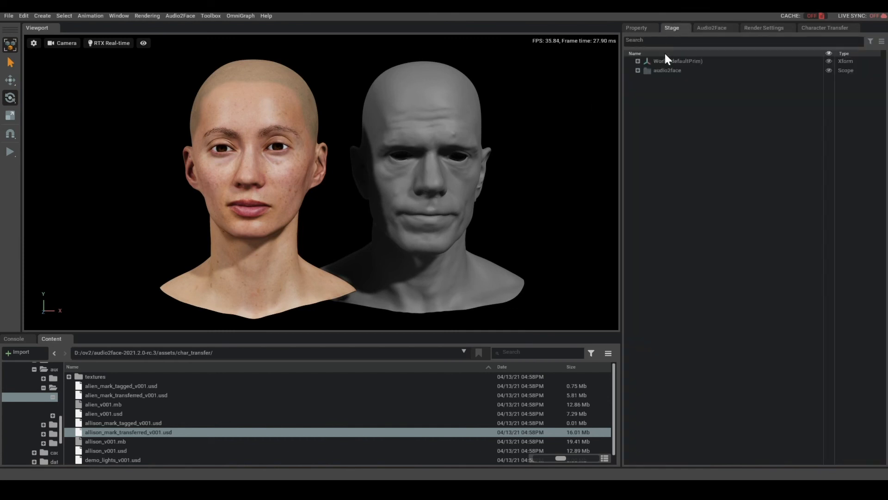
{"action": "left_click", "coordinate": [279, 128]}
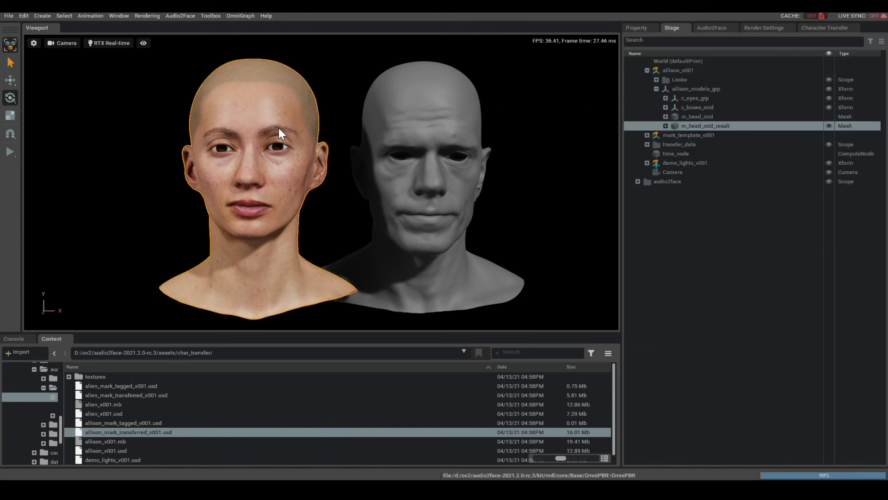
{"action": "left_click", "coordinate": [665, 108]}
{"action": "left_click", "coordinate": [675, 117]}
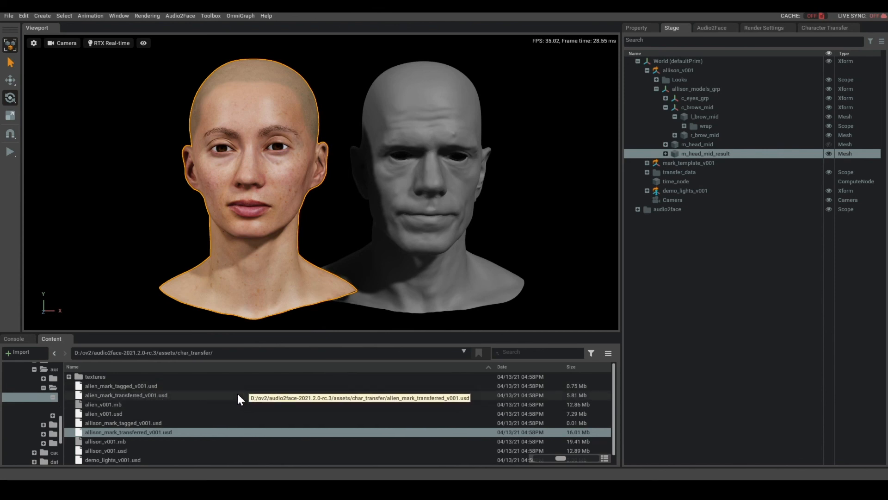
{"action": "scroll", "coordinate": [168, 395], "scroll_direction": "down", "scroll_amount": 1}
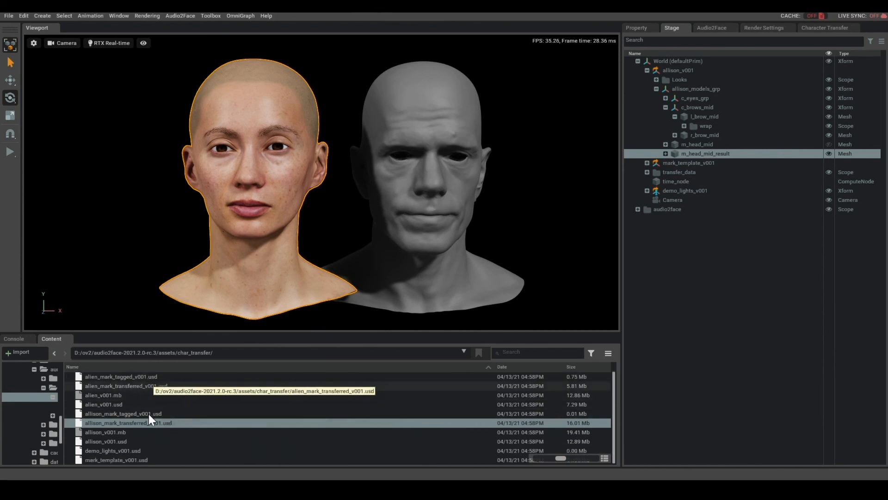